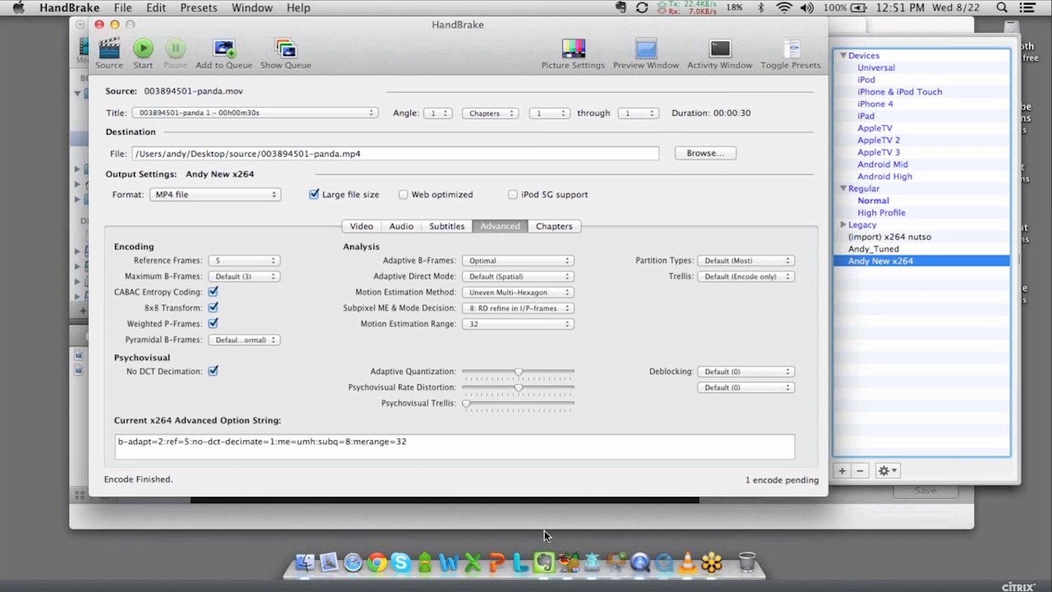
# Return from HandBrake to the presentation's x264 Friendly Apps slide
pyautogui.click(618, 565)
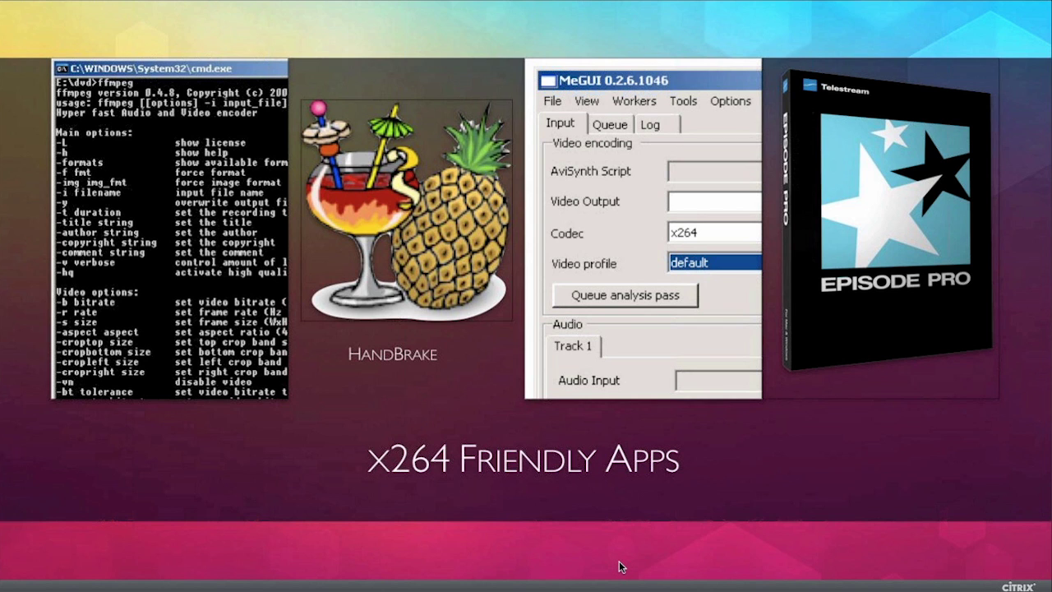
# Move to the x264 HD workflow, where andyx264 feeds the YouTube and output deployments
pyautogui.click(621, 567)
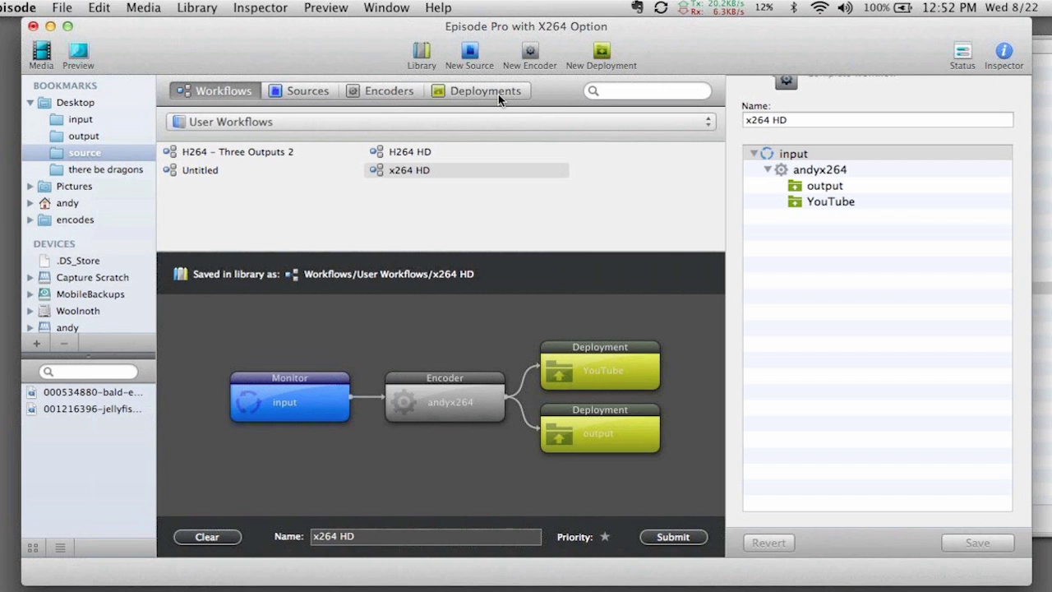
# Under Encoders, keep the User Encoders category and open the andyx264 encoder's settings
pyautogui.click(392, 87)
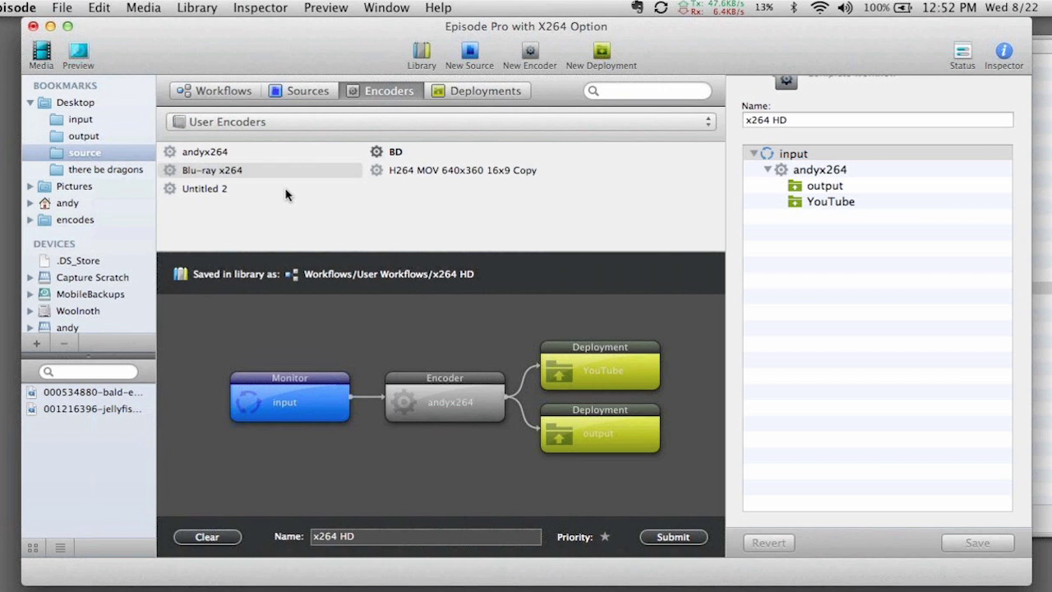
pyautogui.click(281, 122)
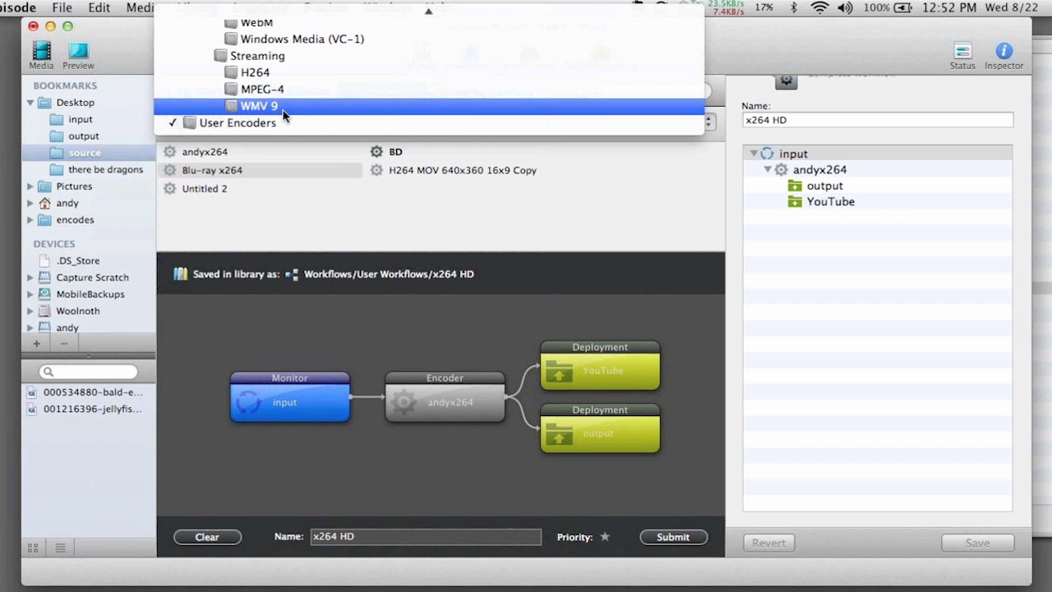
pyautogui.moveTo(276, 4)
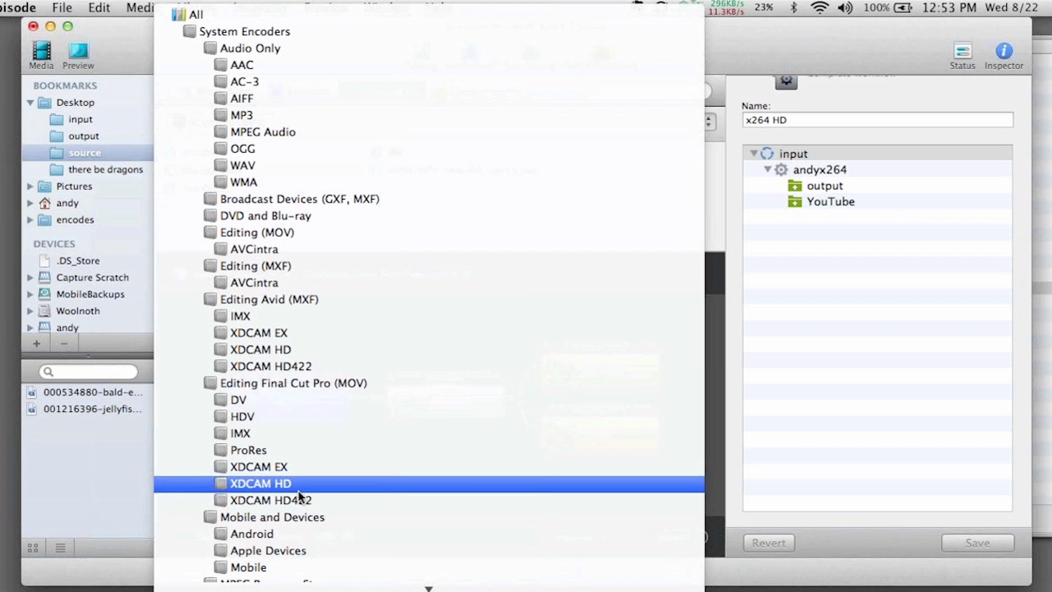
pyautogui.moveTo(288, 589)
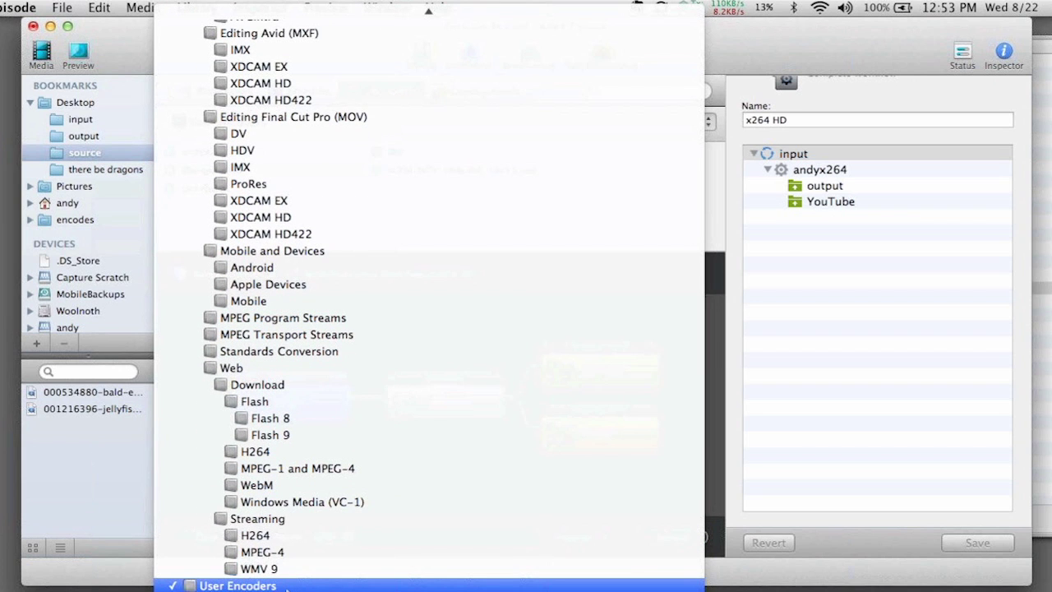
pyautogui.click(284, 586)
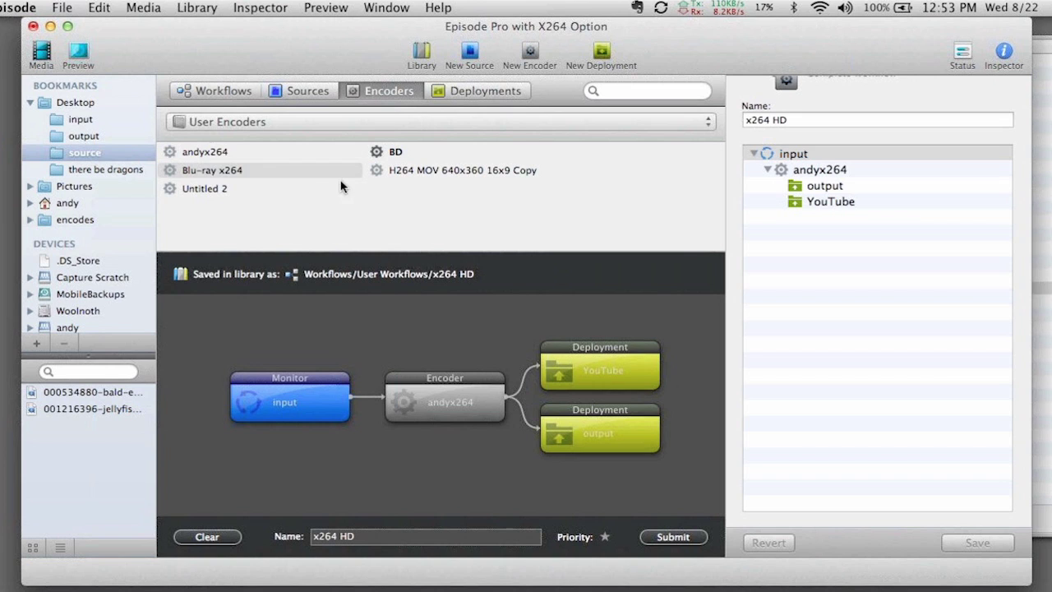
pyautogui.click(211, 152)
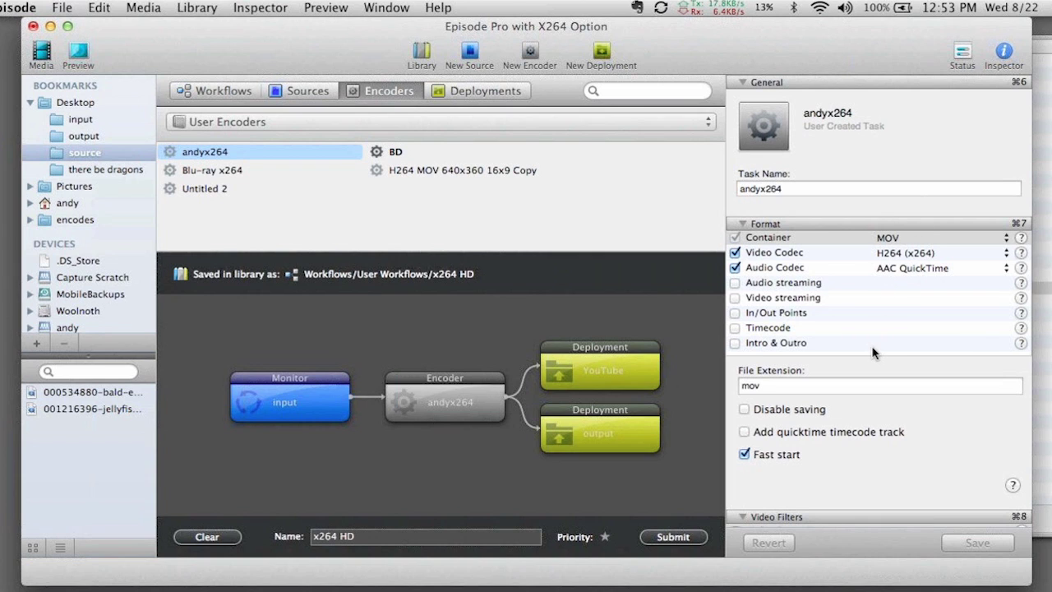
# Confirm MOV as the container, then review the H264 (x264) video codec options
pyautogui.click(832, 258)
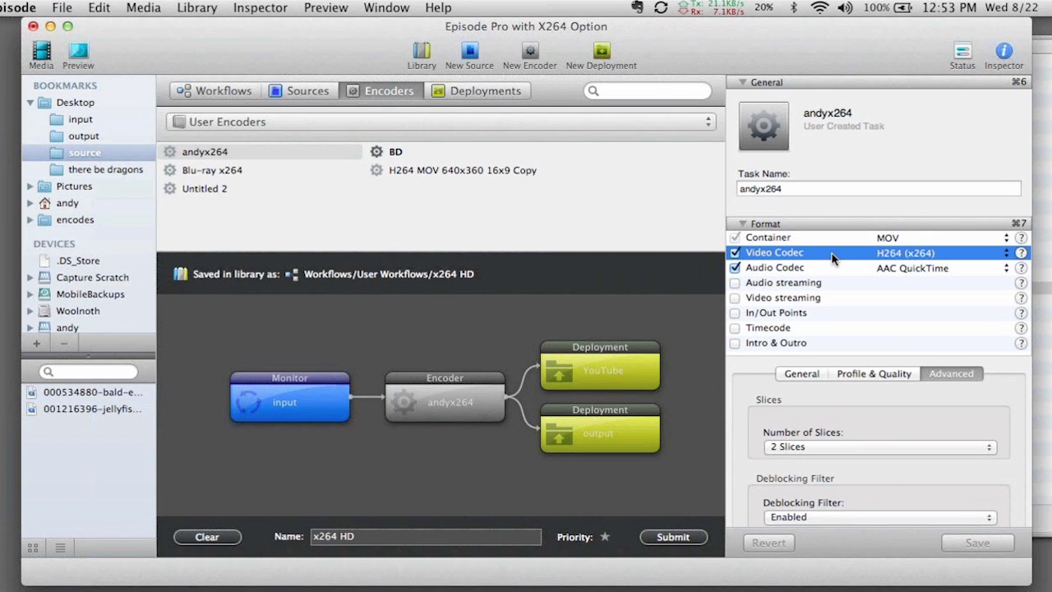
pyautogui.click(825, 240)
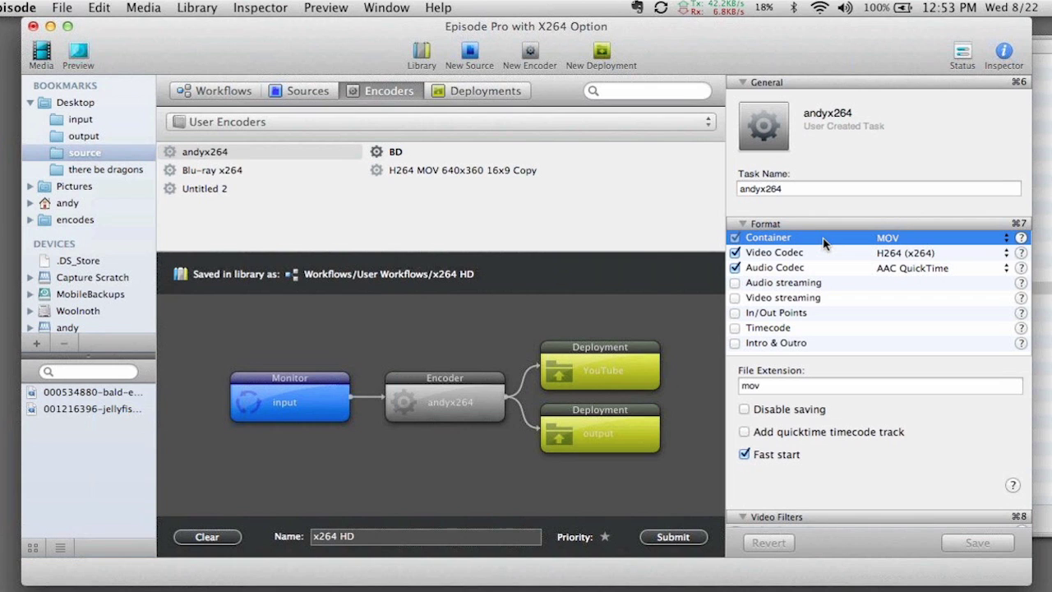
pyautogui.click(1004, 240)
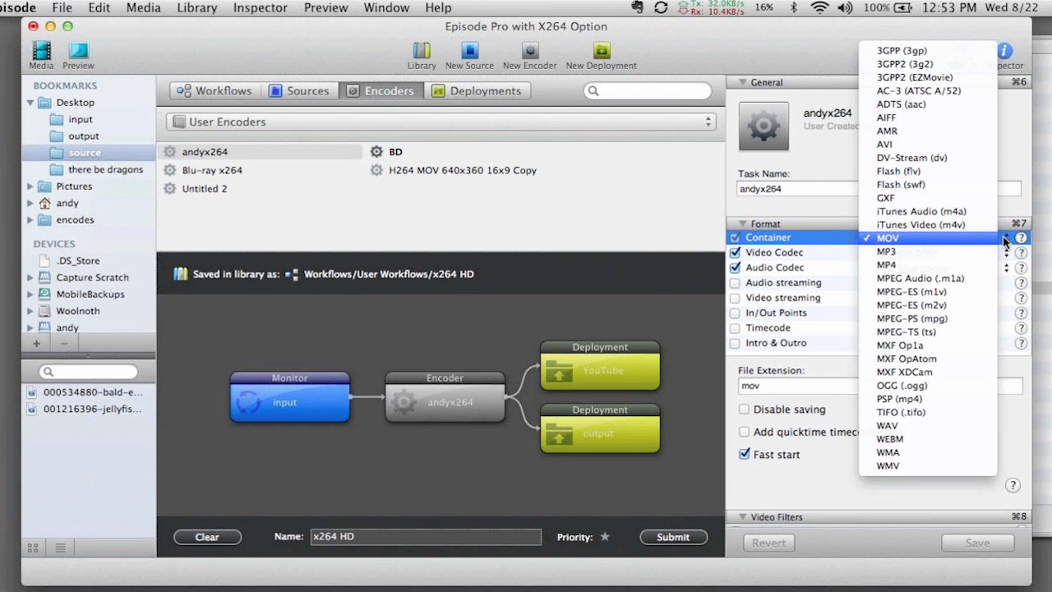
pyautogui.click(812, 260)
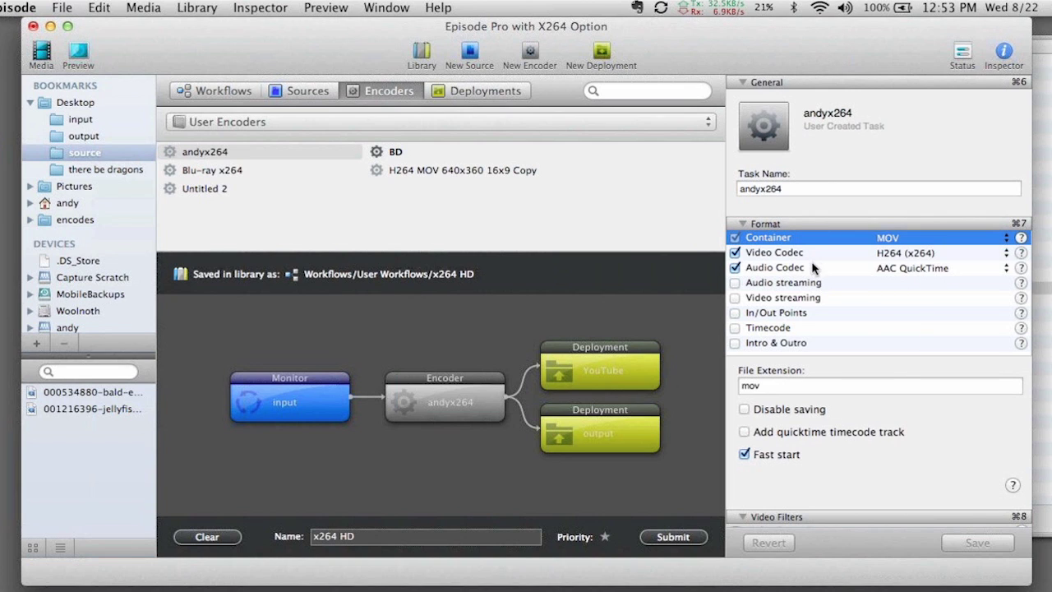
pyautogui.click(845, 255)
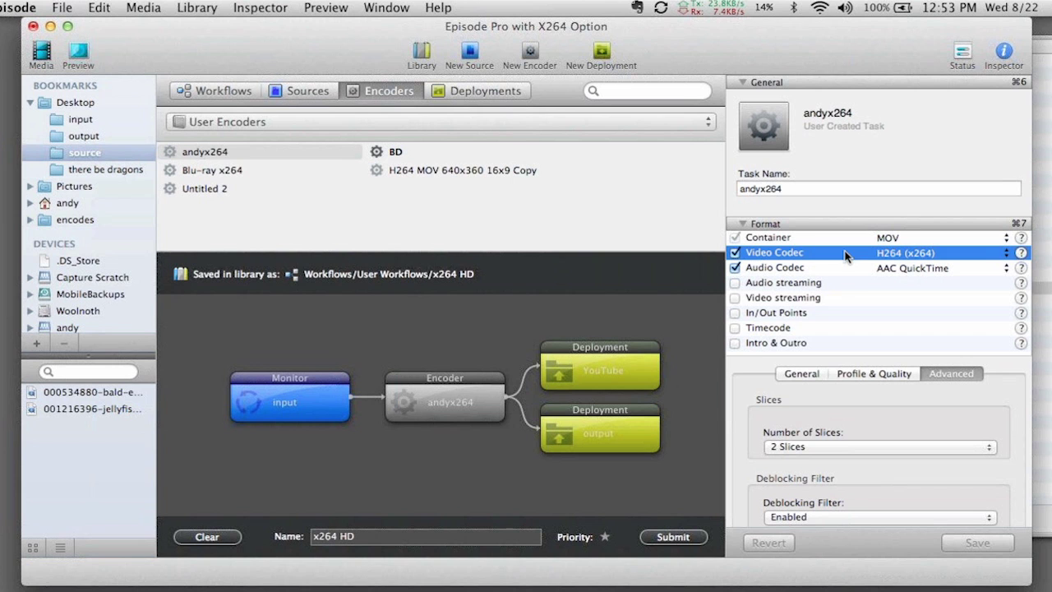
pyautogui.scroll(-5, 829, 424)
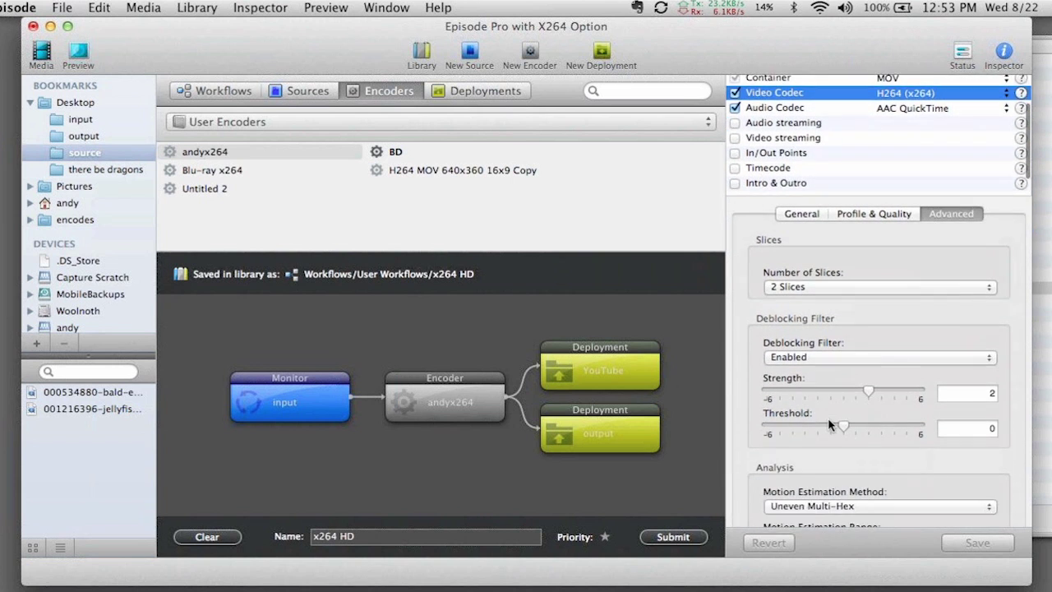
pyautogui.scroll(-2, 828, 424)
pyautogui.scroll(5, 828, 424)
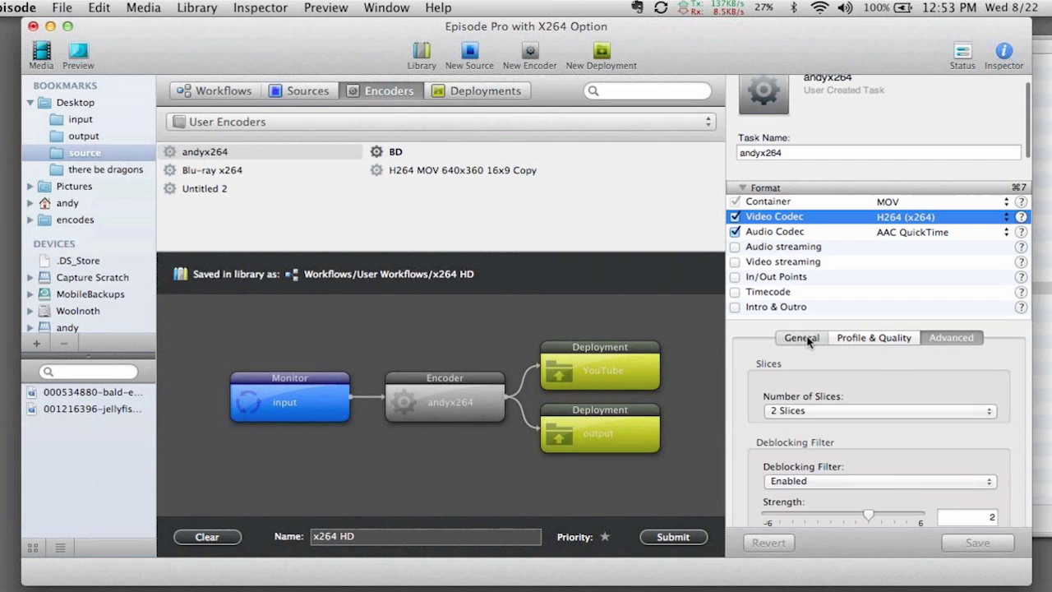
pyautogui.click(801, 338)
pyautogui.scroll(-4, 838, 419)
pyautogui.scroll(-5, 838, 419)
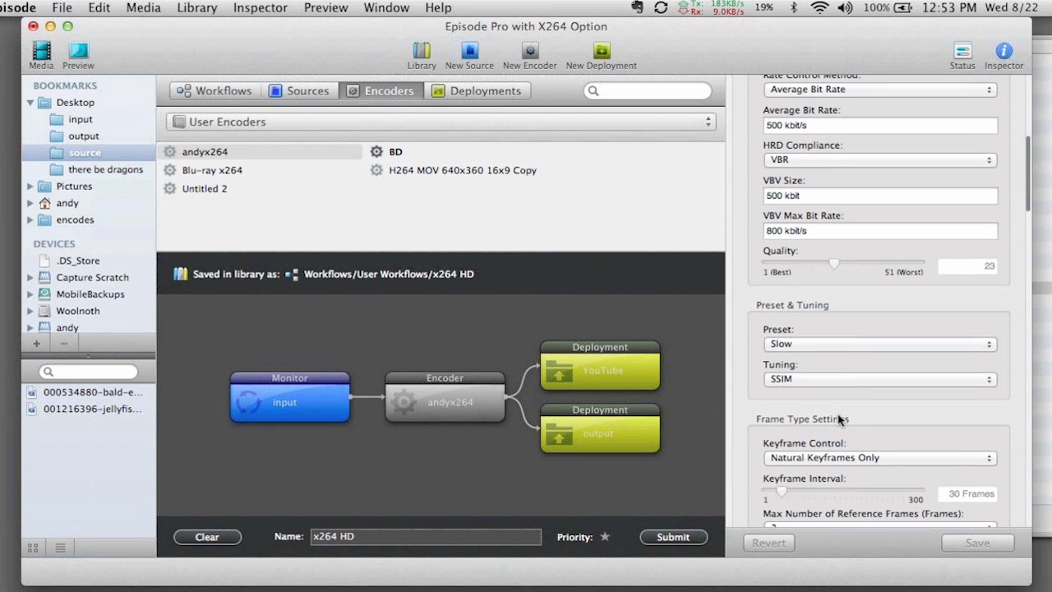
pyautogui.click(848, 345)
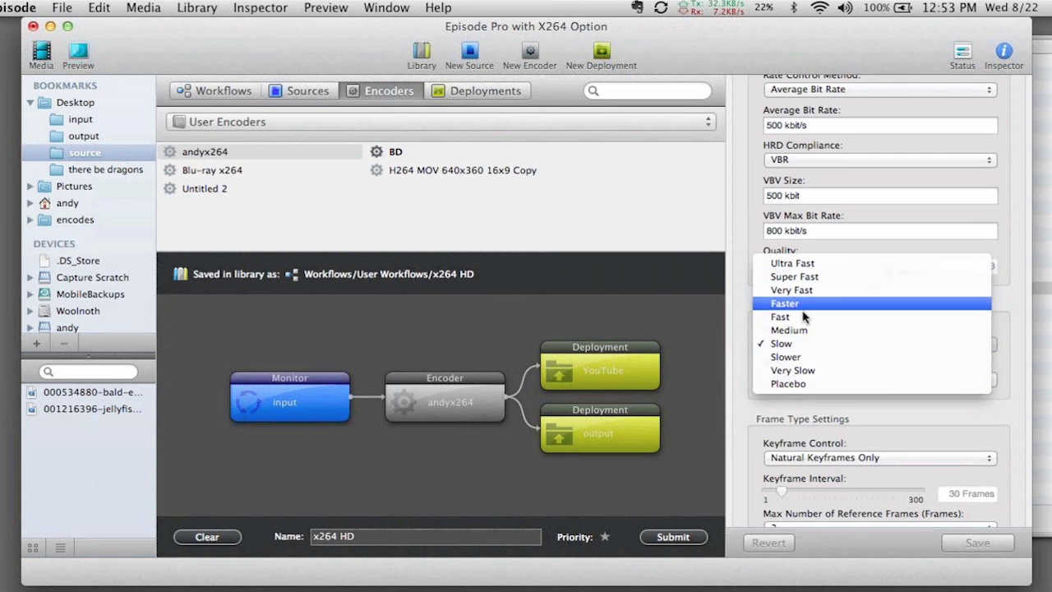
pyautogui.click(811, 403)
pyautogui.scroll(-6, 811, 402)
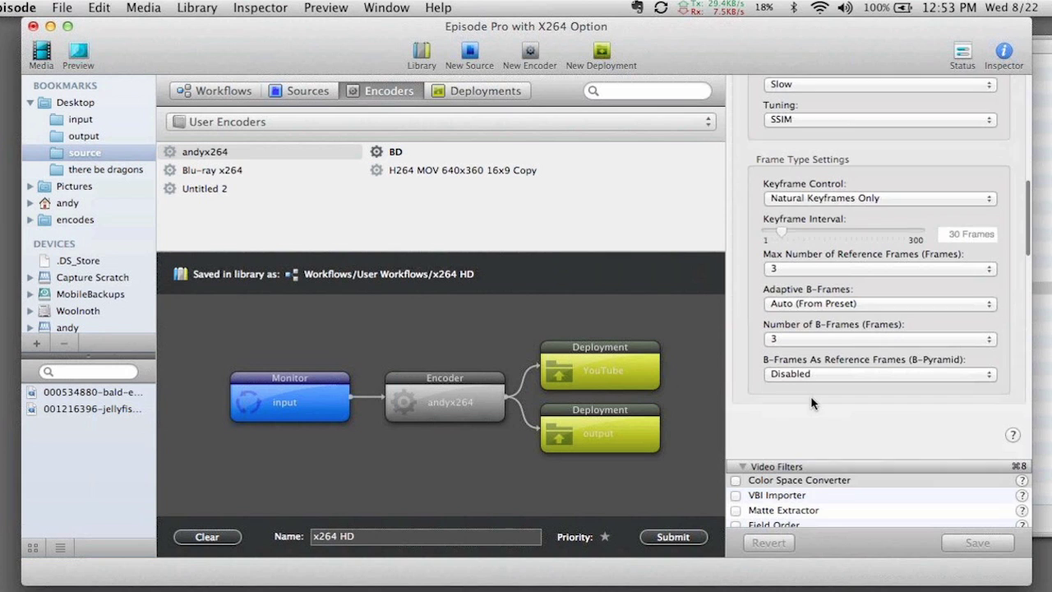
pyautogui.scroll(10, 896, 333)
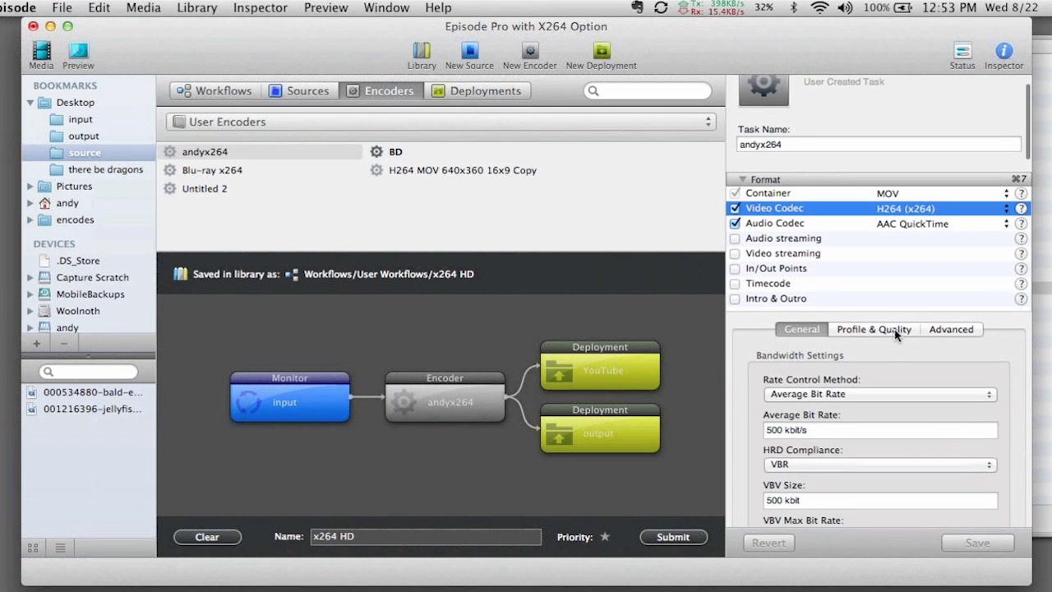
pyautogui.click(896, 331)
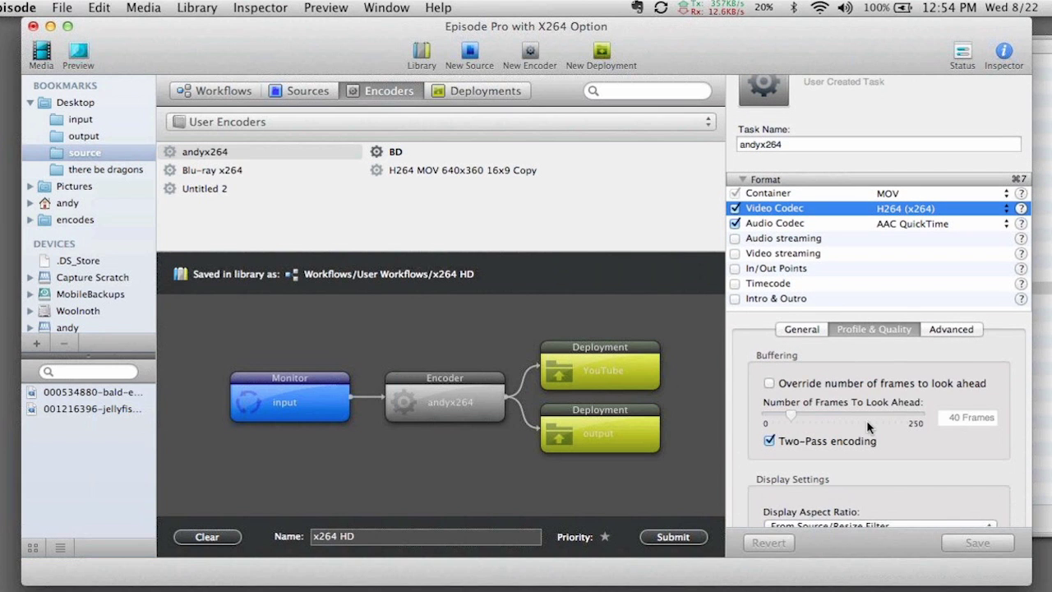
pyautogui.scroll(-7, 867, 420)
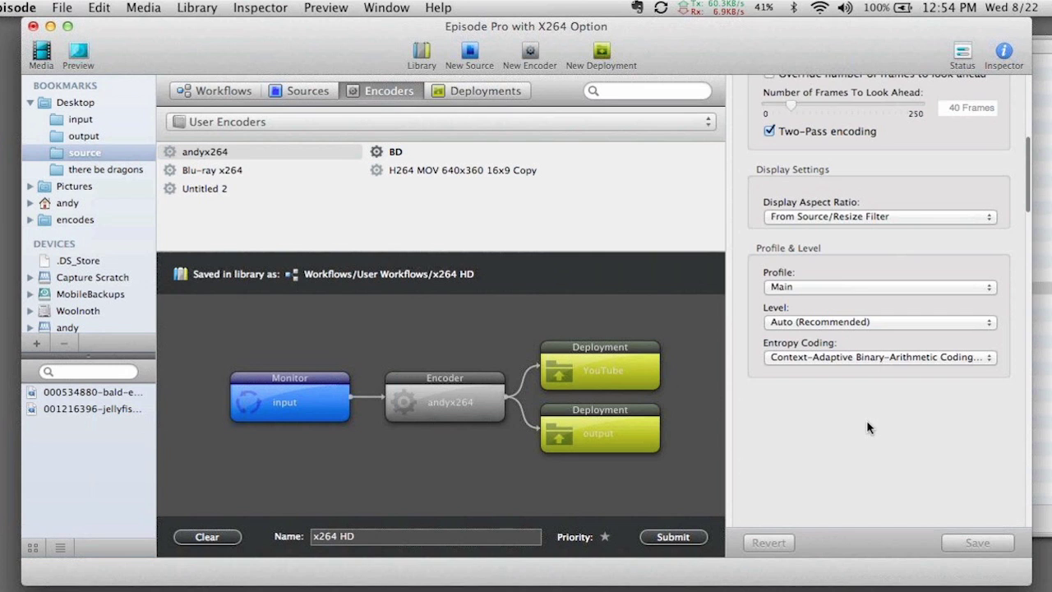
pyautogui.scroll(7, 866, 420)
# Show the advanced x264 settings, keeping Uneven Multi-Hex as the motion estimation method
pyautogui.click(966, 370)
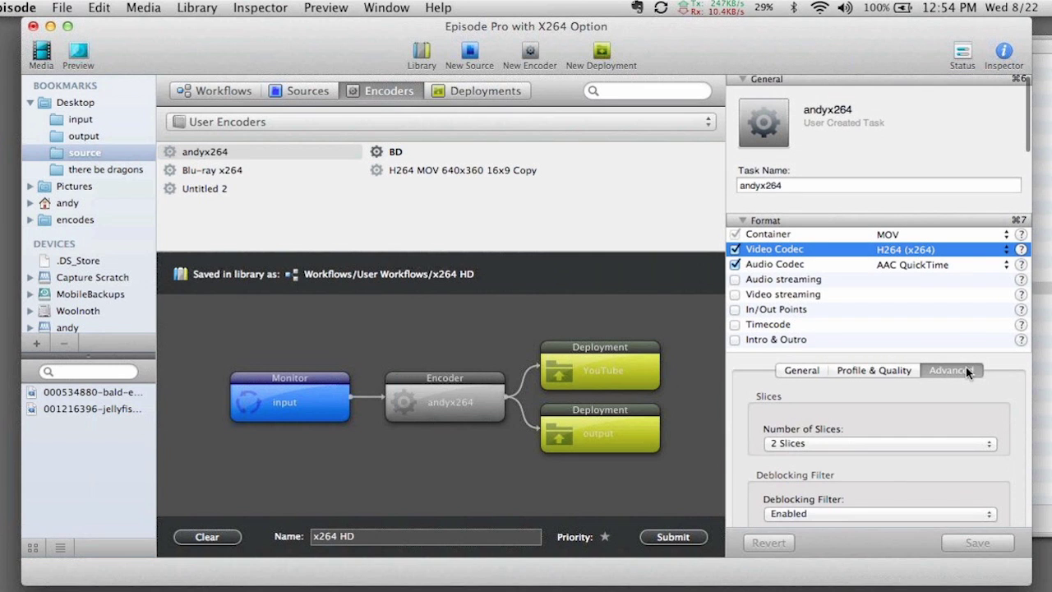
pyautogui.scroll(-7, 926, 424)
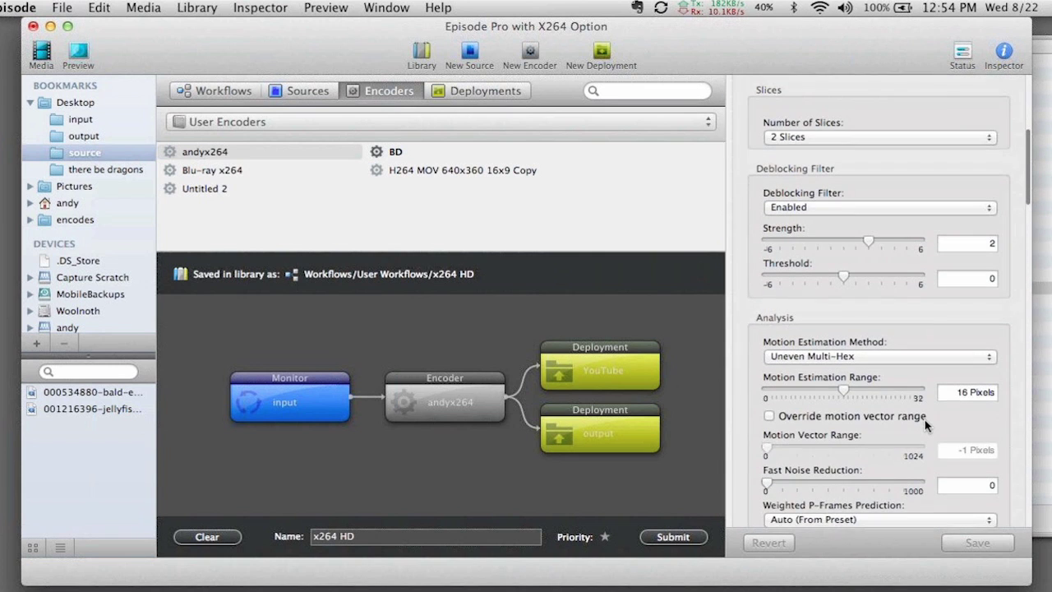
pyautogui.scroll(-2, 927, 424)
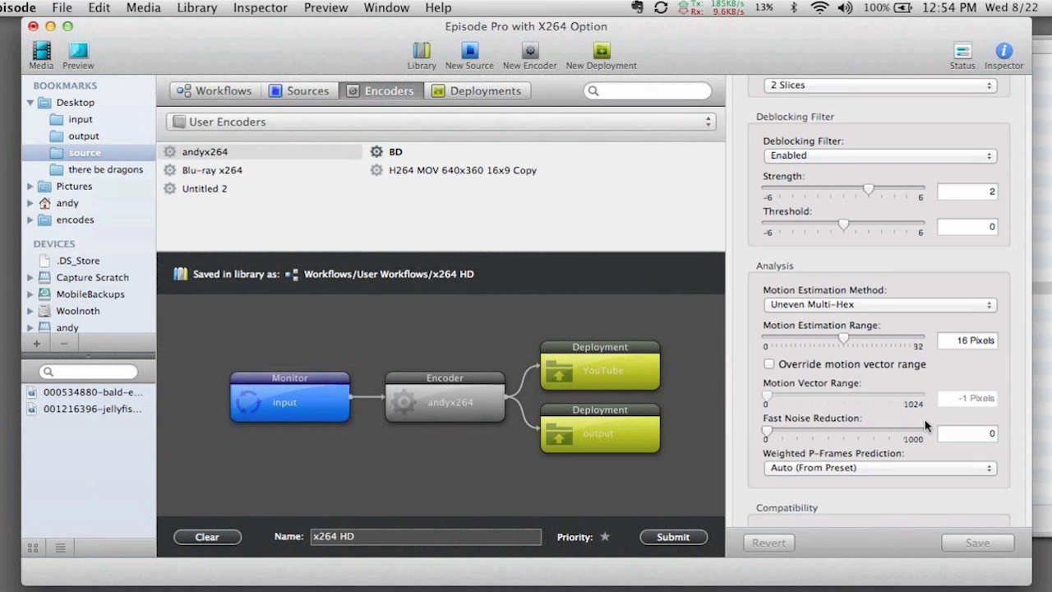
pyautogui.click(914, 306)
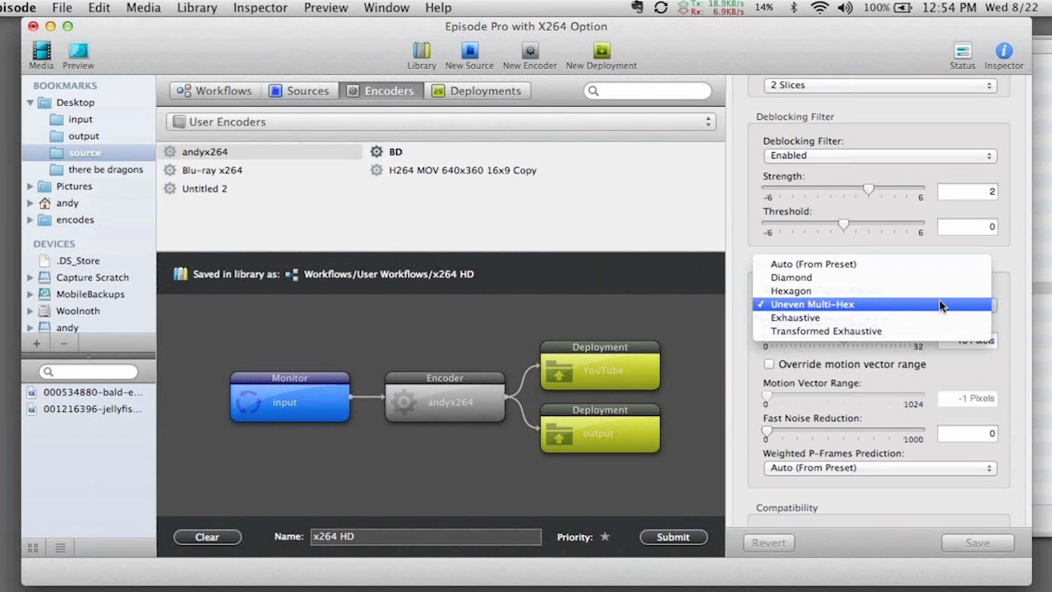
pyautogui.click(1018, 304)
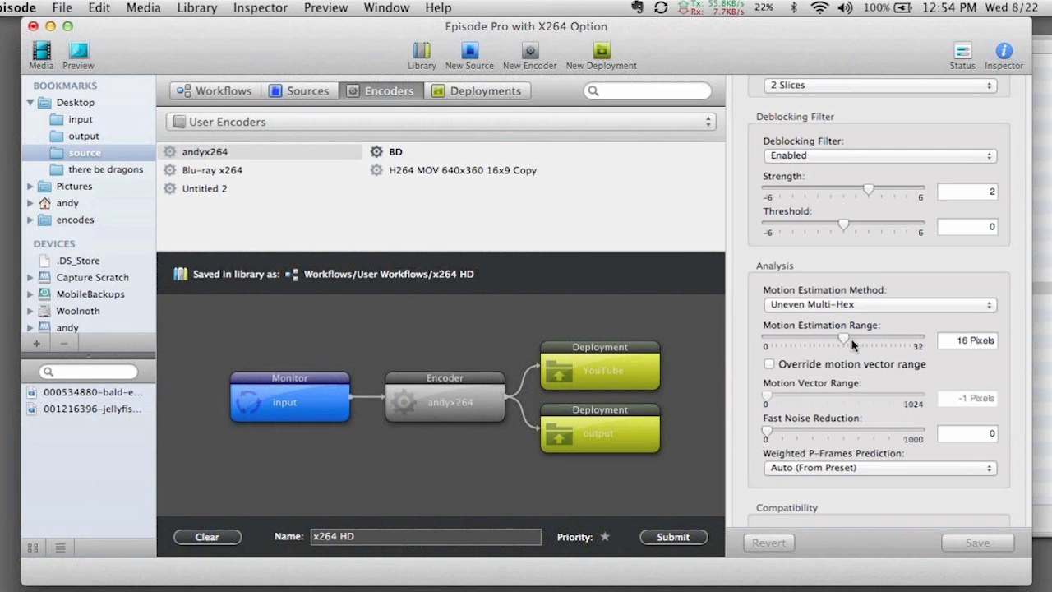
# Toggle the Blu-Ray compatibility option for the andyx264 encoder
pyautogui.scroll(-5, 853, 346)
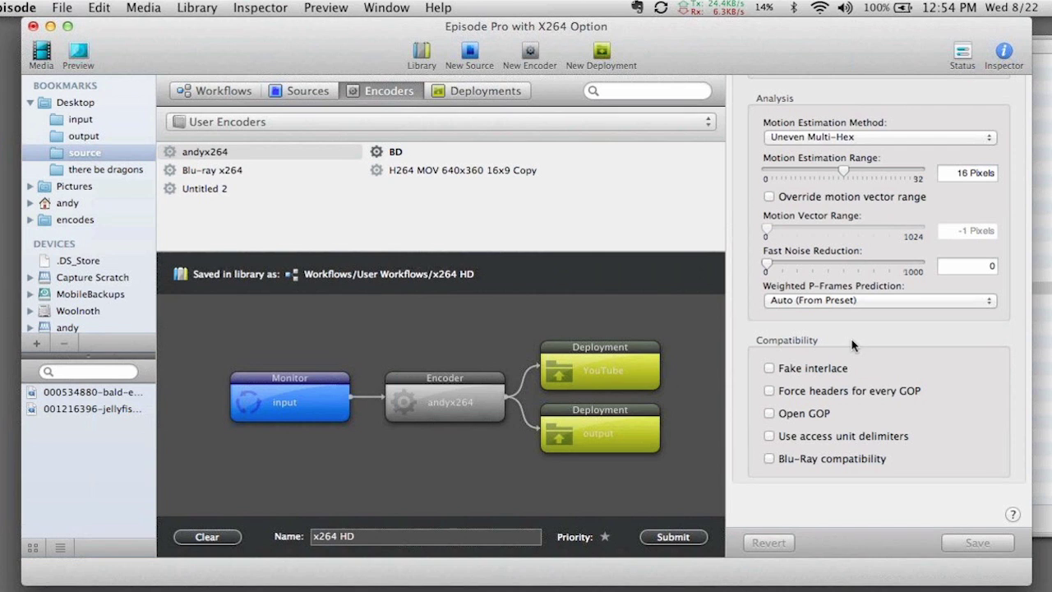
pyautogui.click(810, 462)
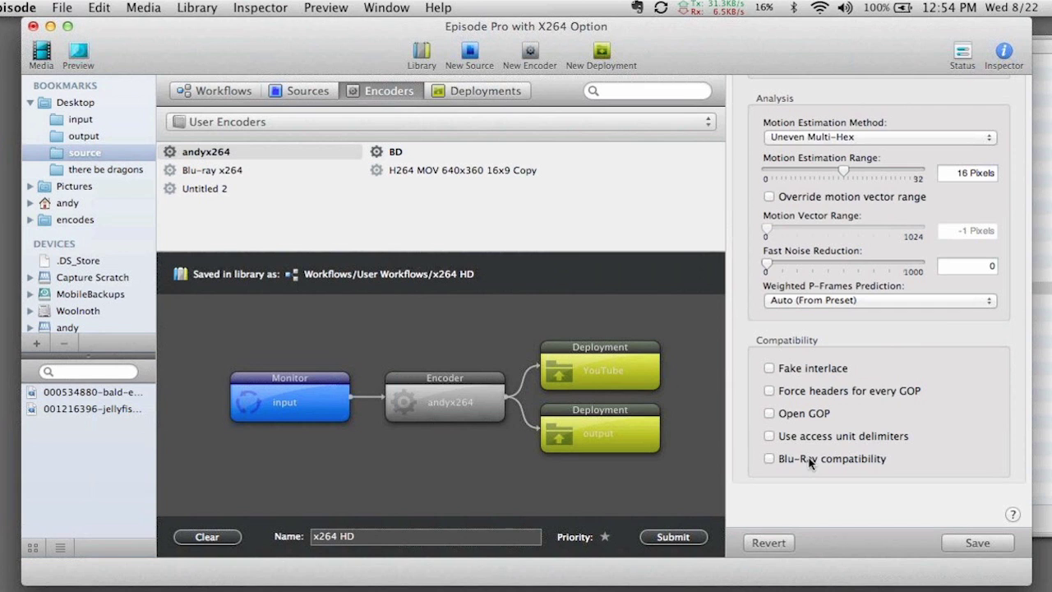
pyautogui.scroll(10, 942, 325)
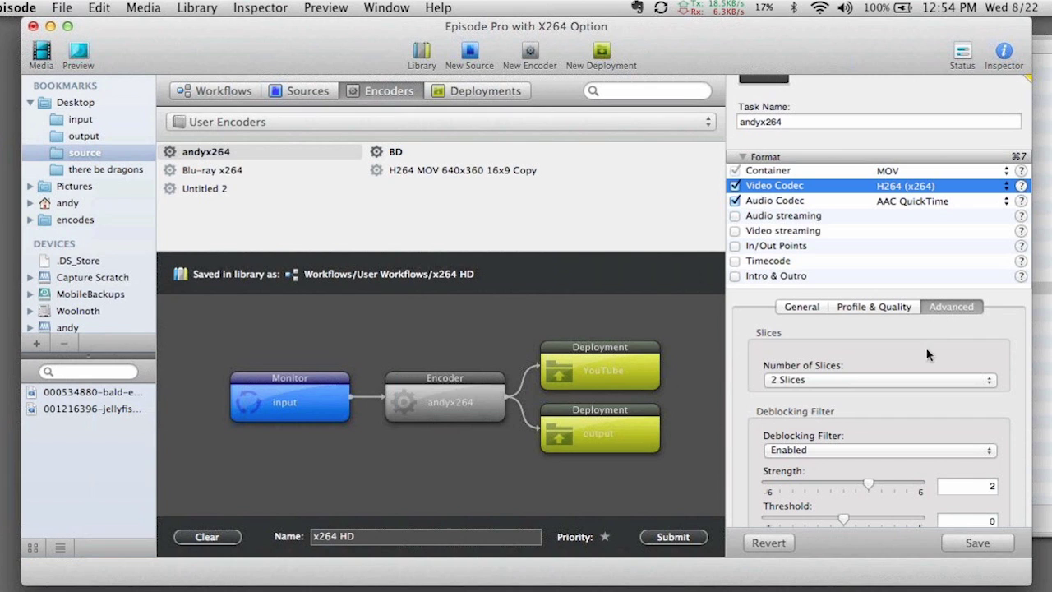
# Save the modified andyx264 encoder from the inspector
pyautogui.click(975, 543)
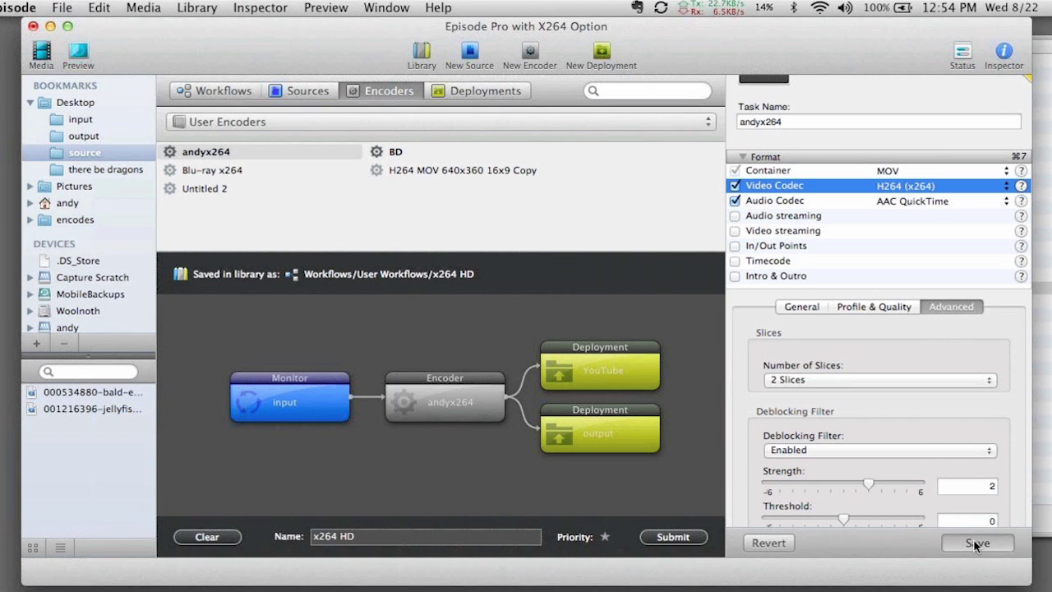